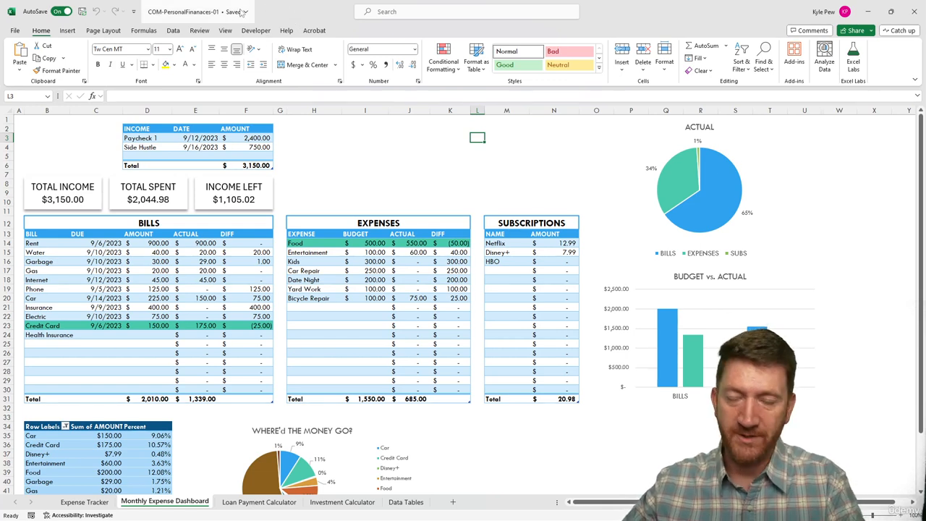
Step: Open the Loan Payment Calculator sheet, which shows 4.00% interest and 60 payments
mouse_move(164, 3)
mouse_down()
mouse_move(182, 17)
mouse_move(222, 19)
mouse_up()
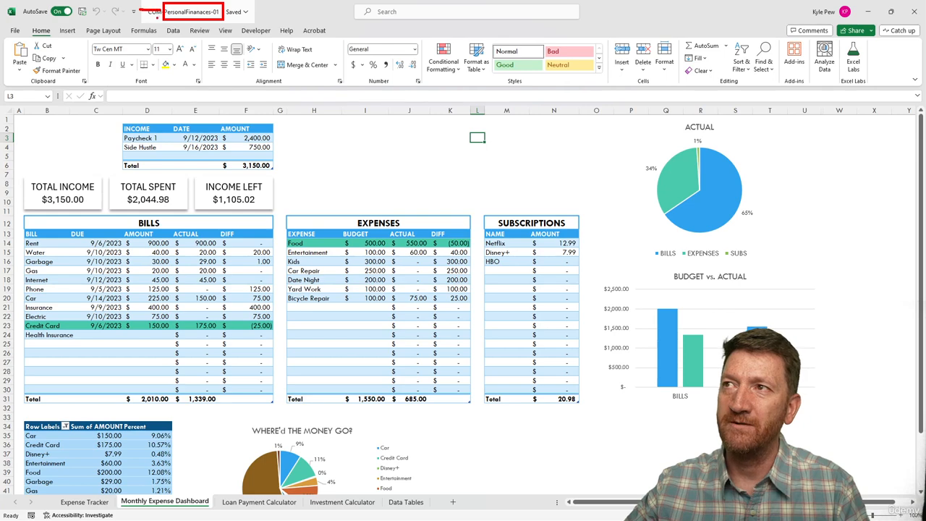
drag(137, 11, 160, 12)
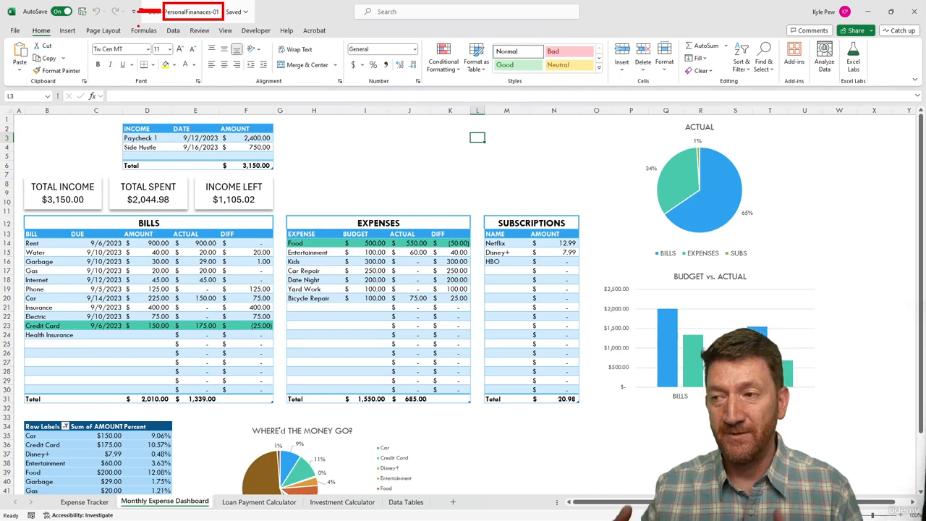
key(Escape)
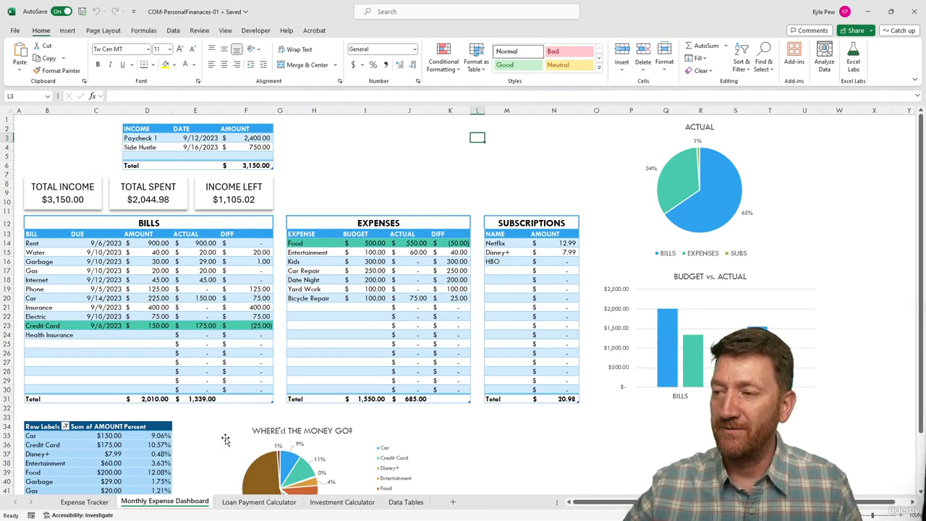
click(235, 504)
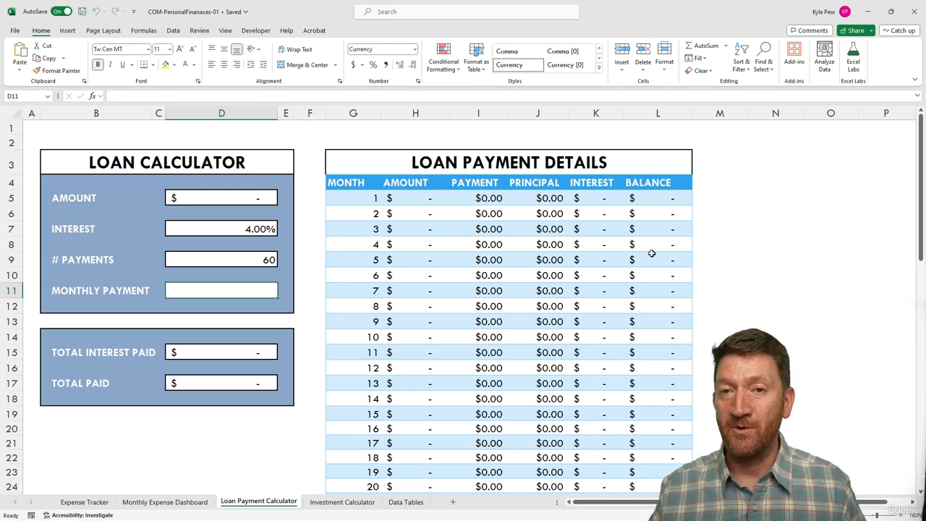
click(184, 196)
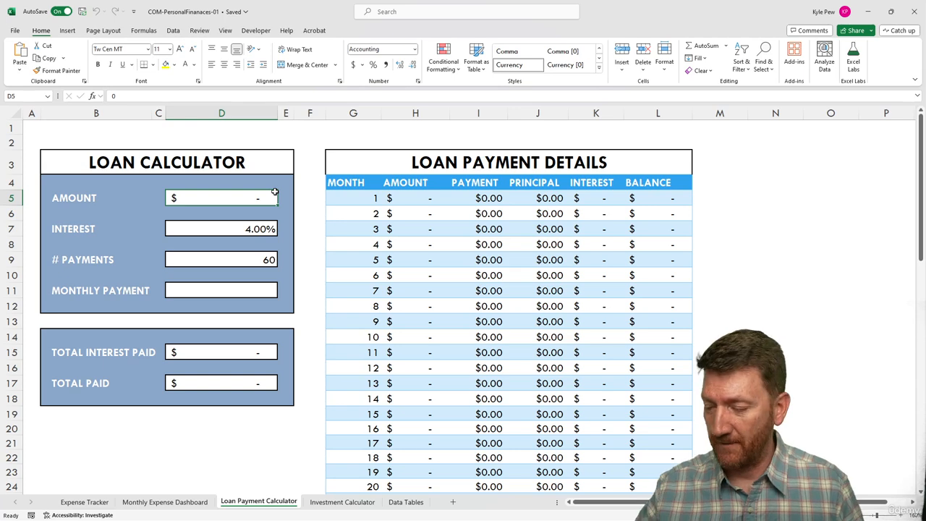
Step: Enter 32,000 as the loan amount in D5 so the payment details table fills in
text(32,00)
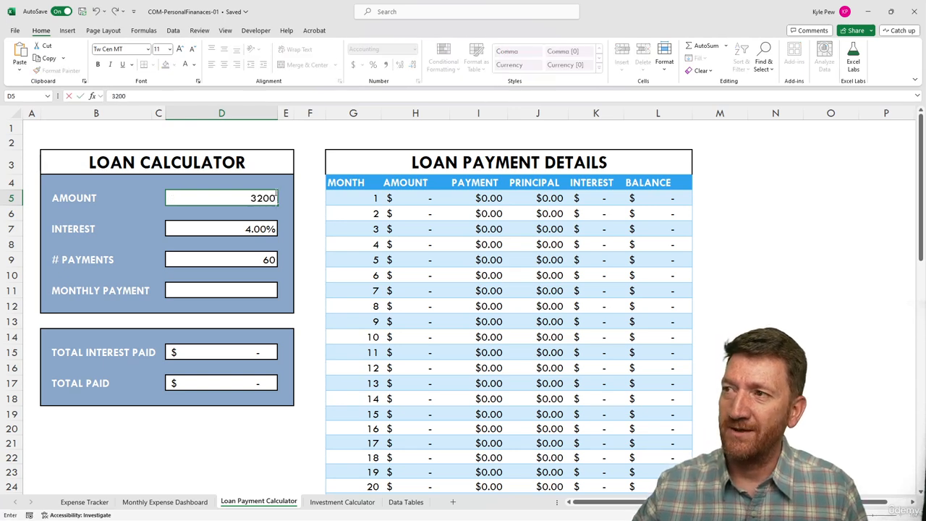
text(0)
key(Return)
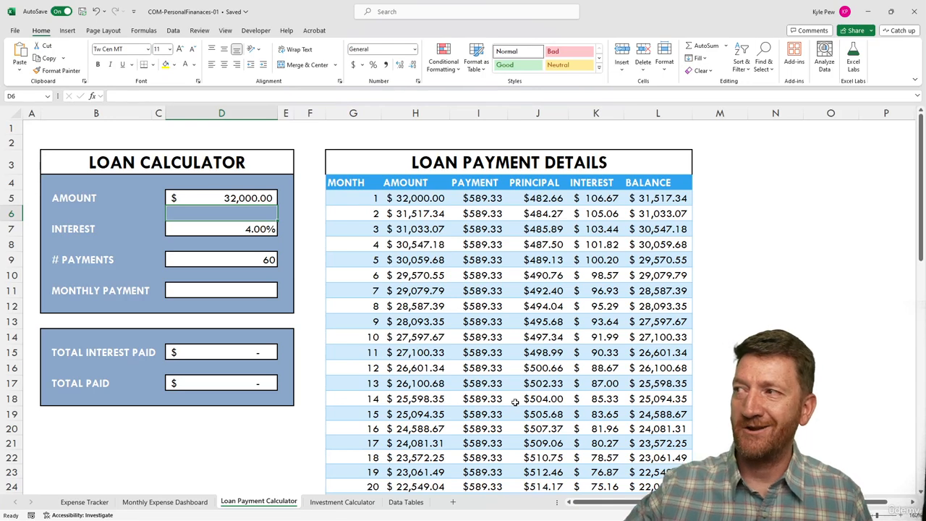
click(225, 228)
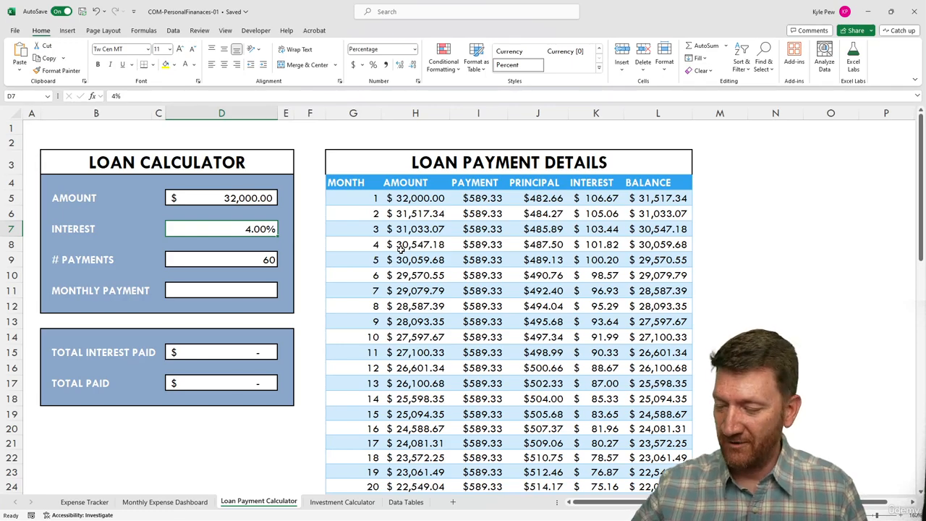
Step: Change the interest rate in D7 to 6% and keep 60 payments in D9's dropdown
text(6)
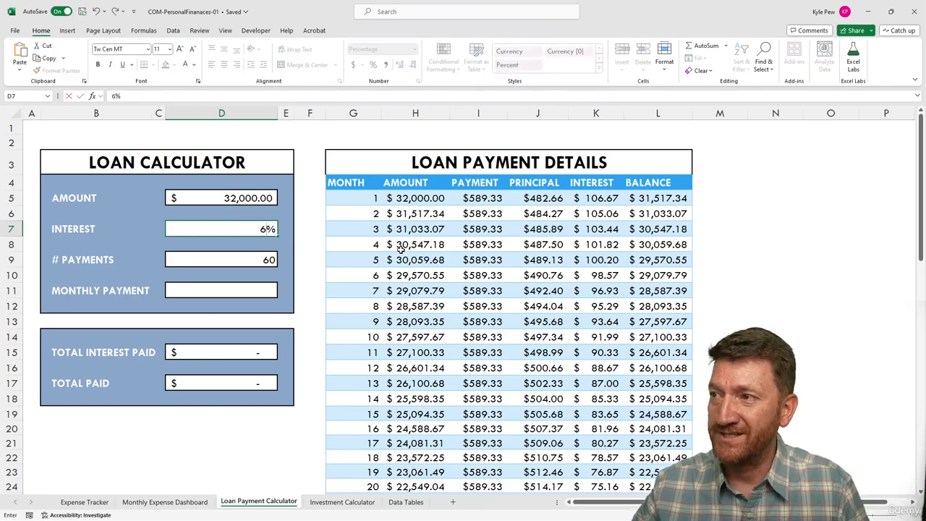
key(Return)
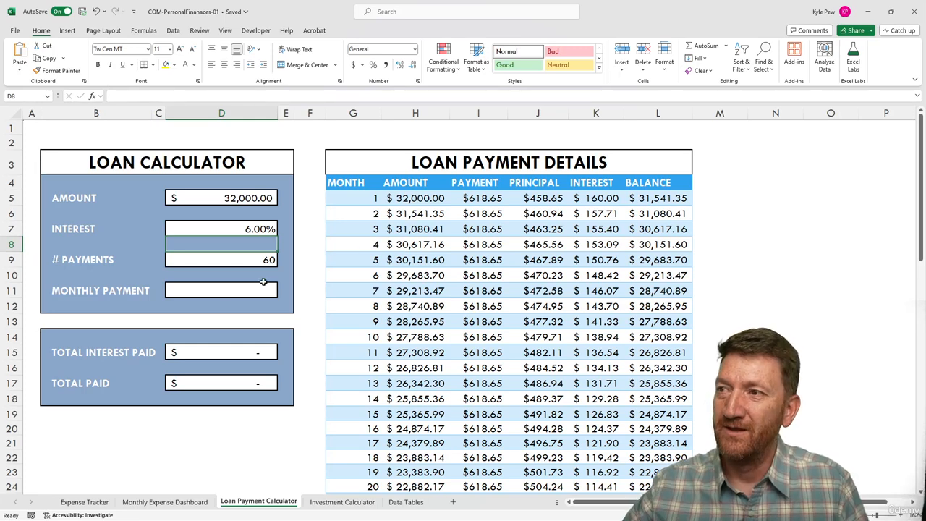
click(189, 260)
click(283, 263)
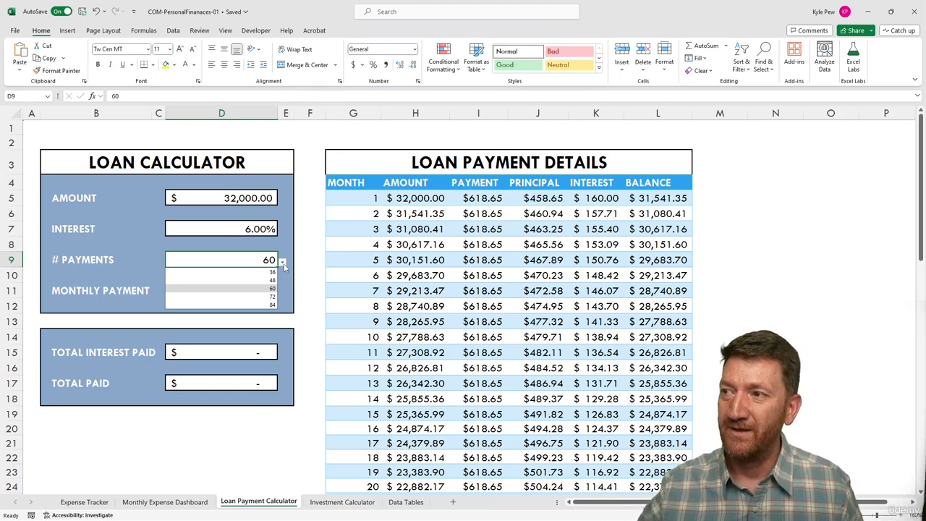
click(268, 288)
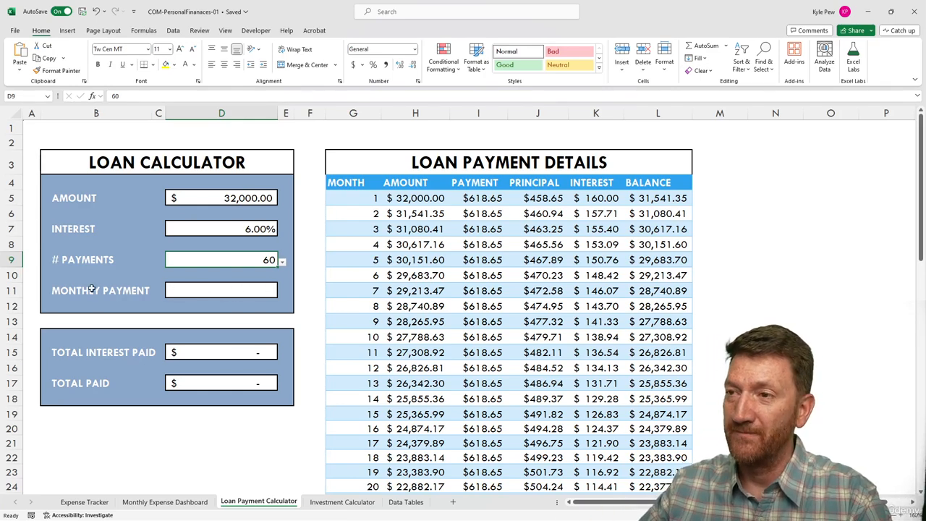
click(178, 292)
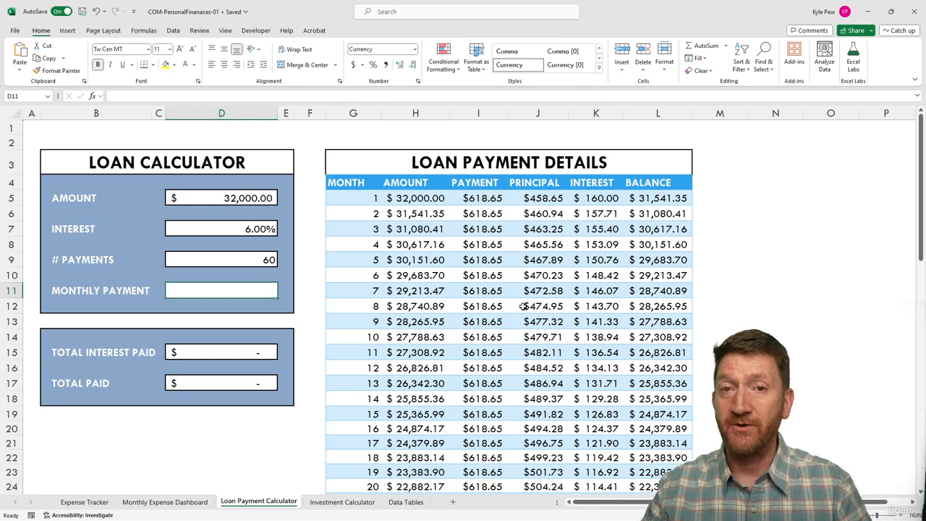
Step: Enter =PMT(D7/12,D9,D5) in D11, giving a monthly payment of ($618.65)
text(=pmt)
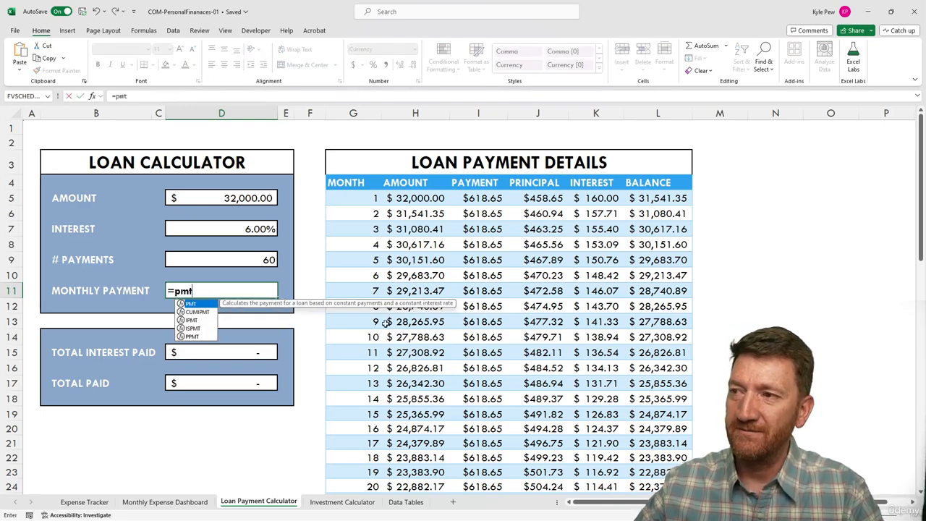
double_click(191, 303)
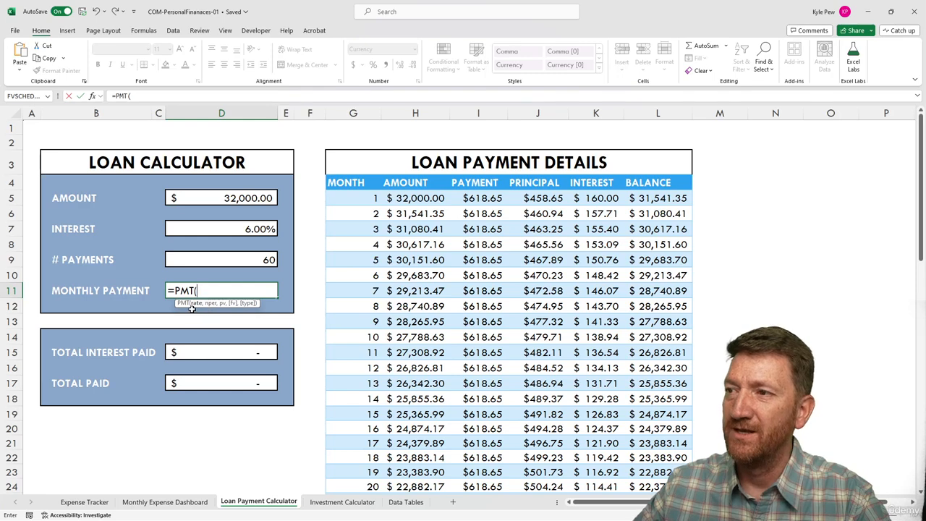
click(215, 228)
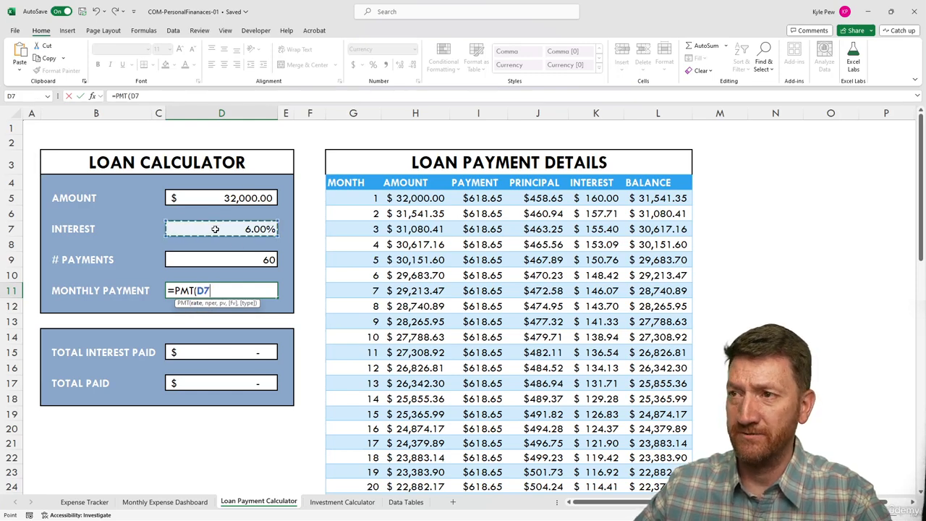
text(/)
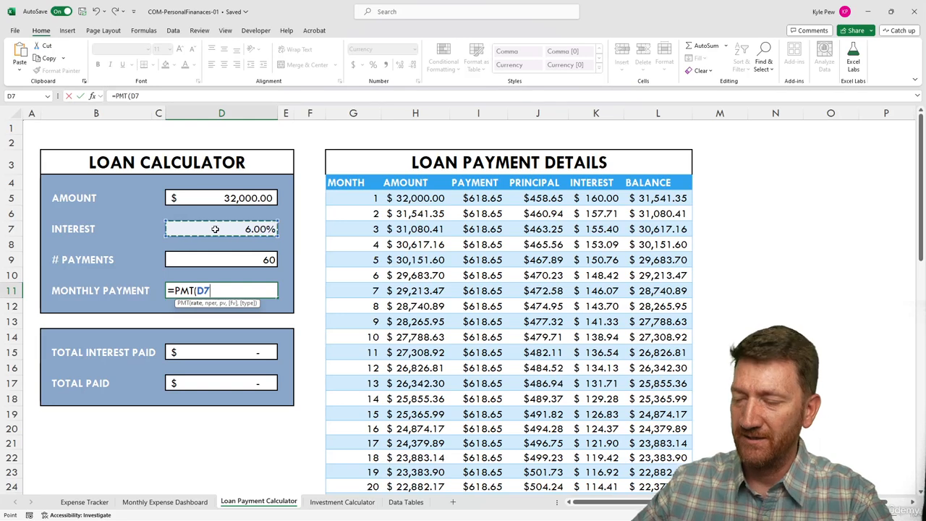
text(12)
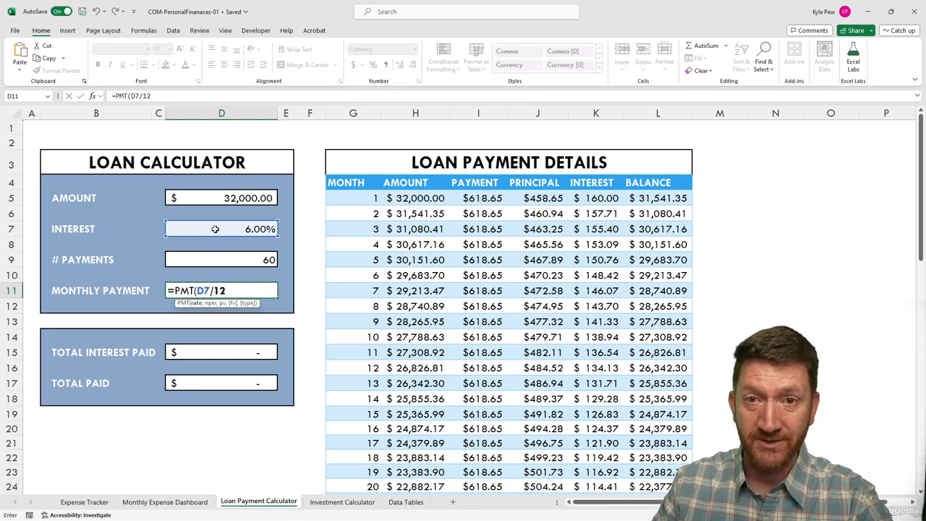
text(,)
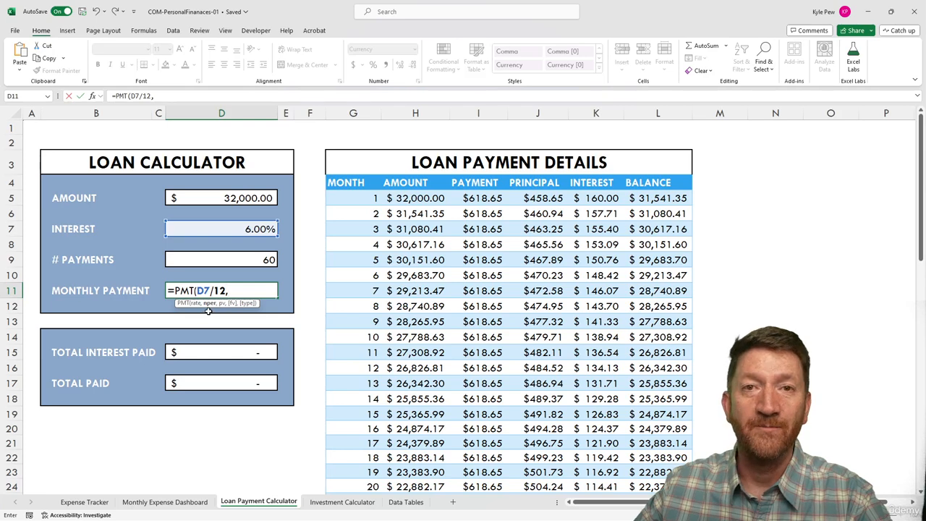
click(195, 261)
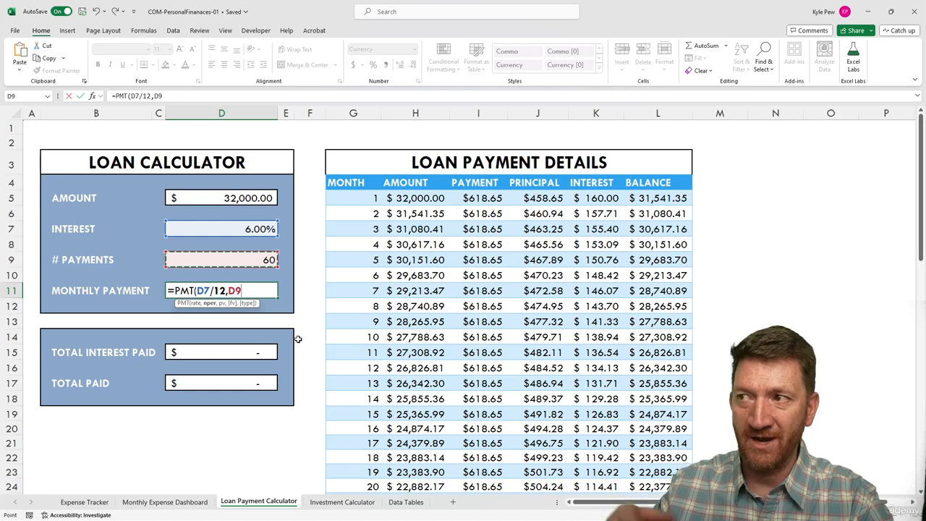
text(,)
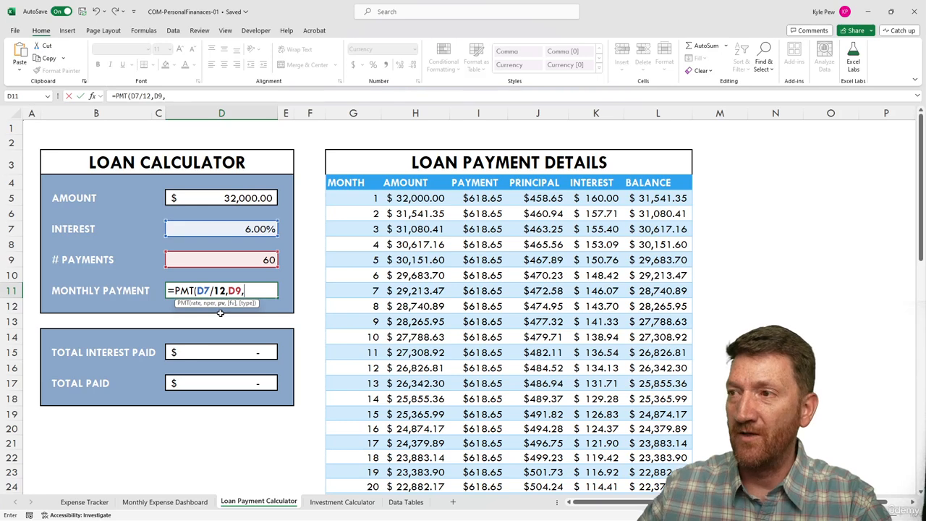
click(218, 198)
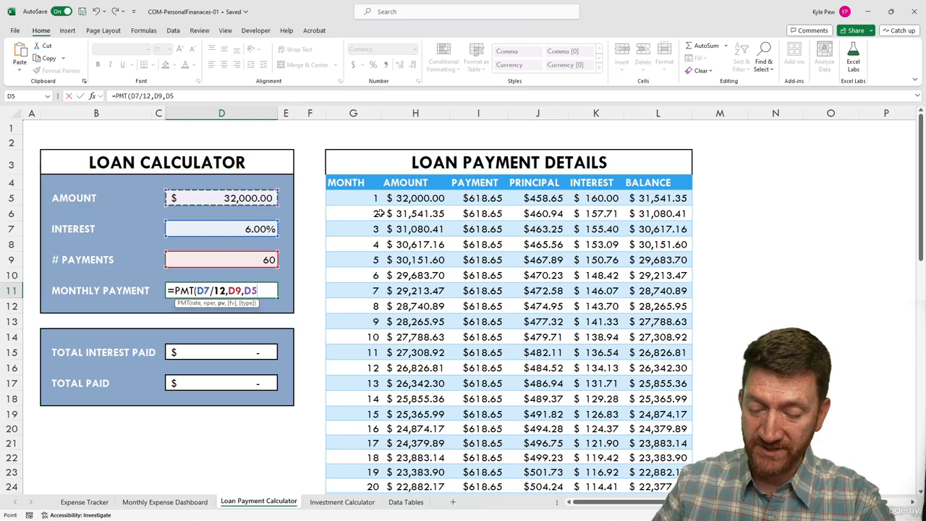
text())
key(Return)
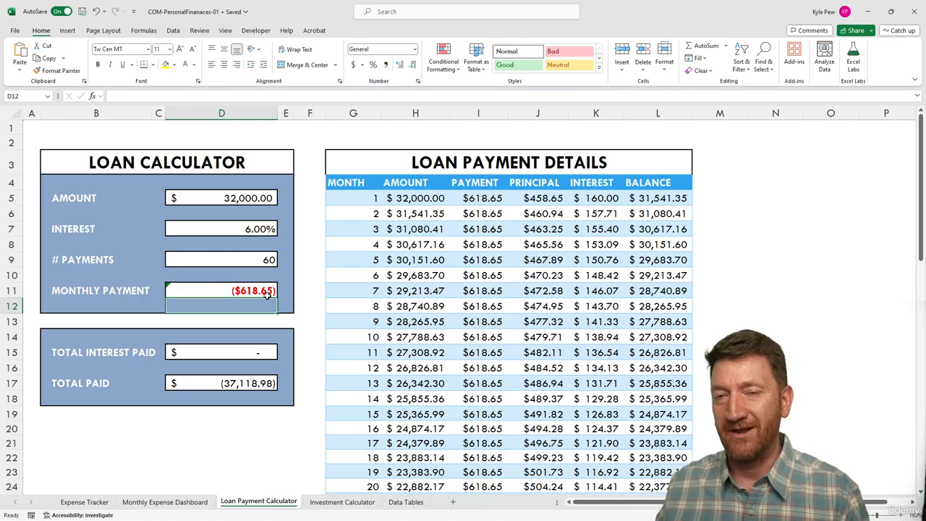
Step: Change D11's formula to =-PMT(D7/12,D9,D5) so the payment shows a positive $618.65
click(234, 292)
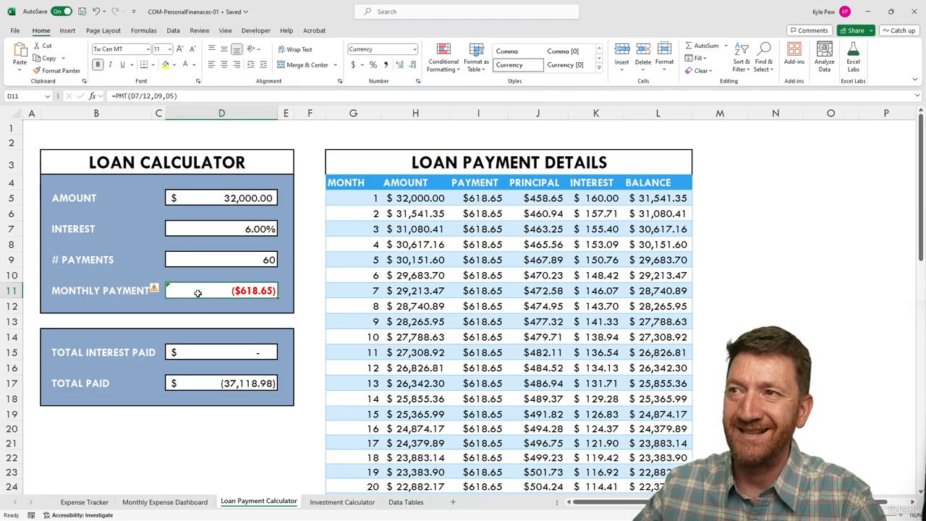
click(115, 96)
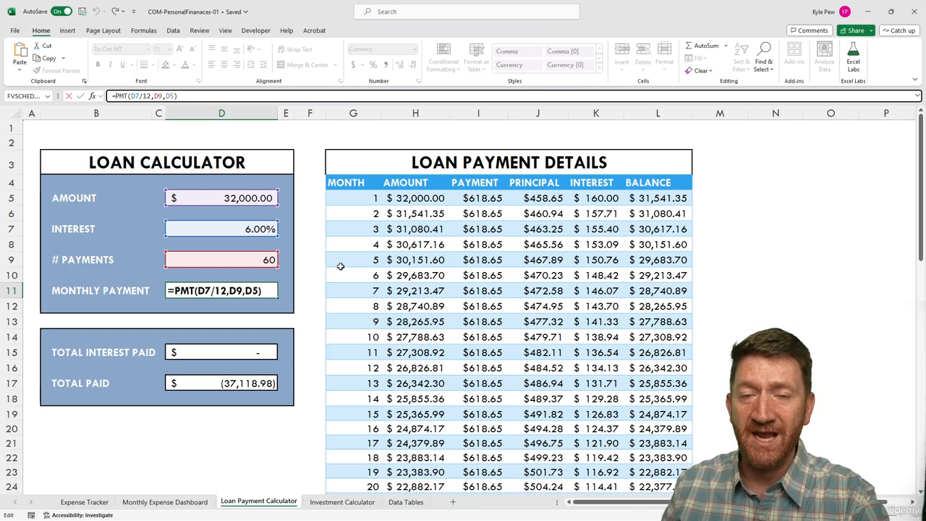
text(-)
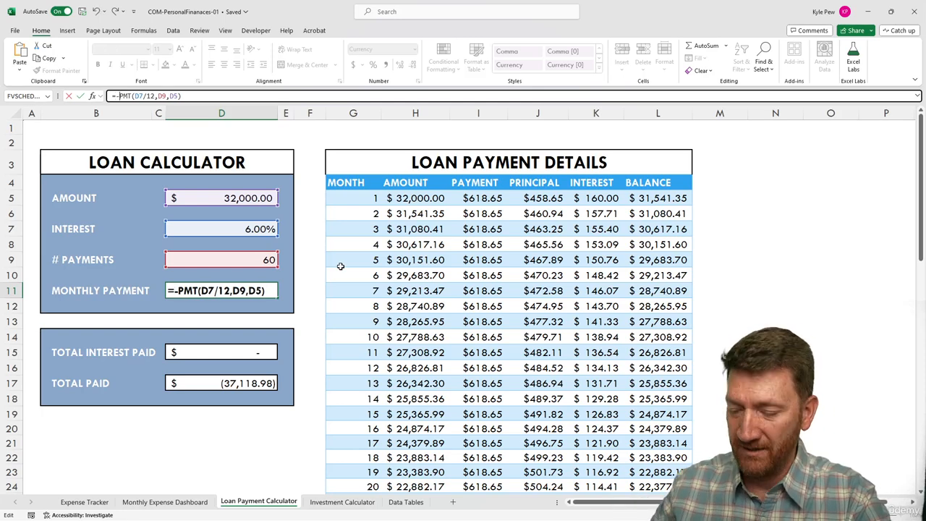
key(Return)
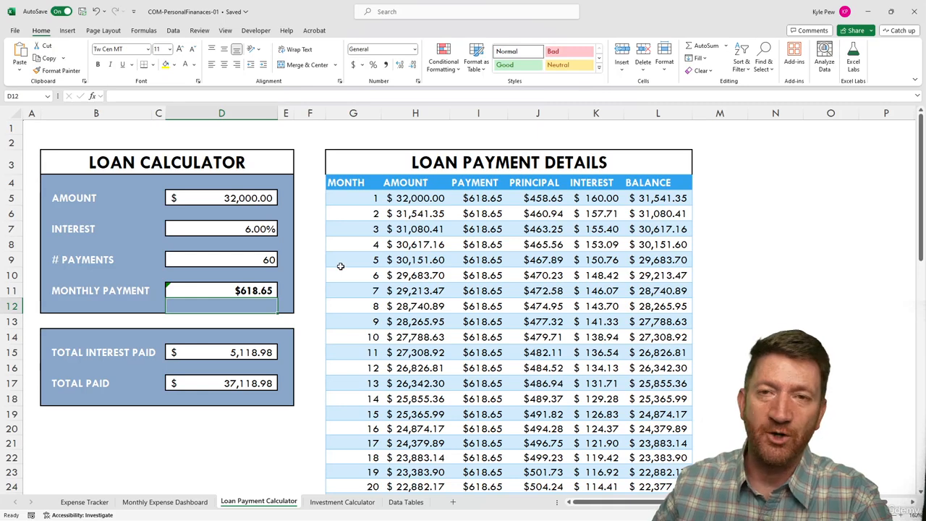
click(230, 293)
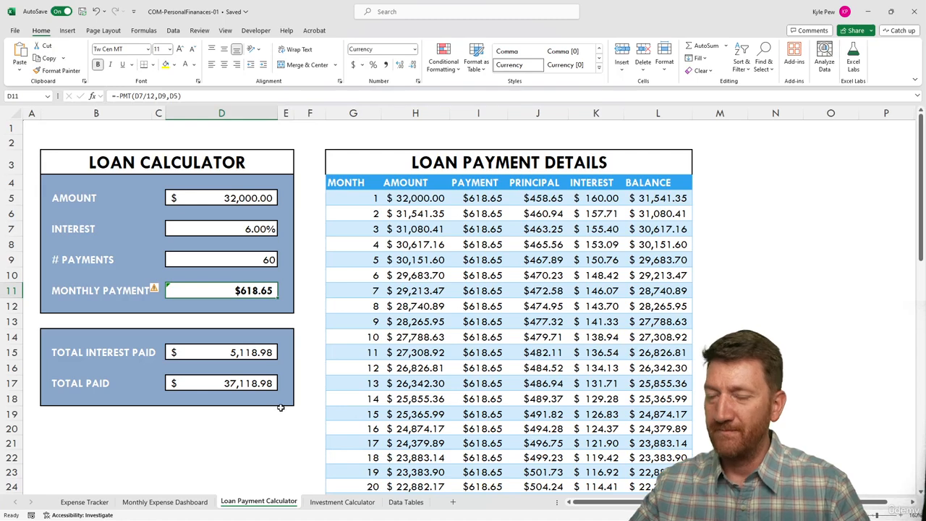
drag(279, 379, 316, 348)
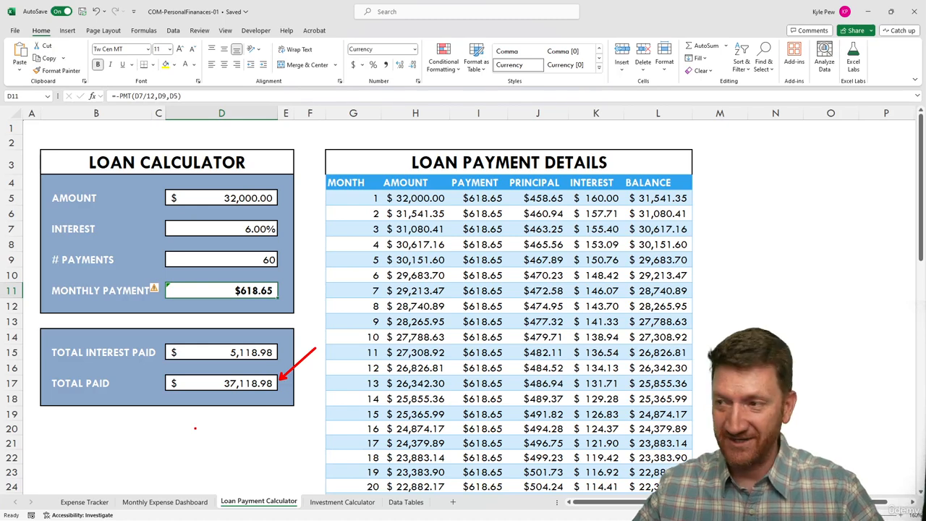
key(Escape)
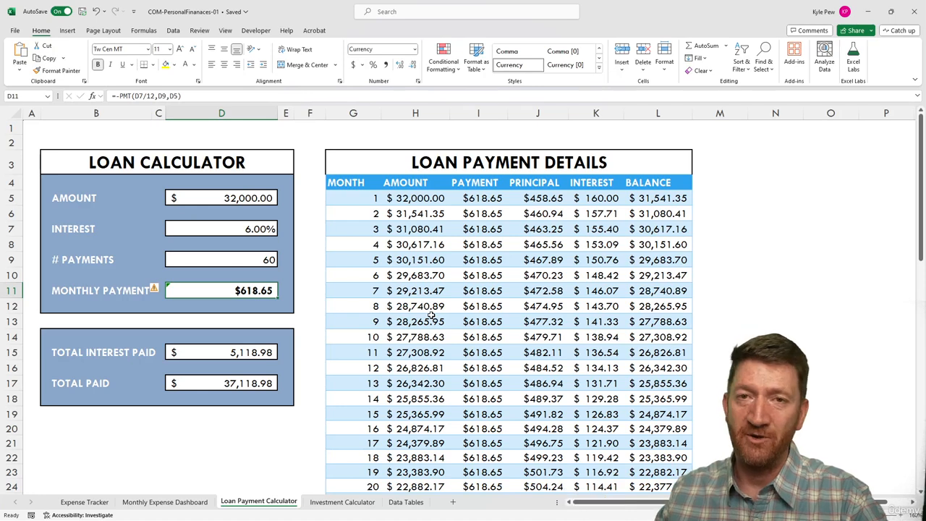
click(360, 196)
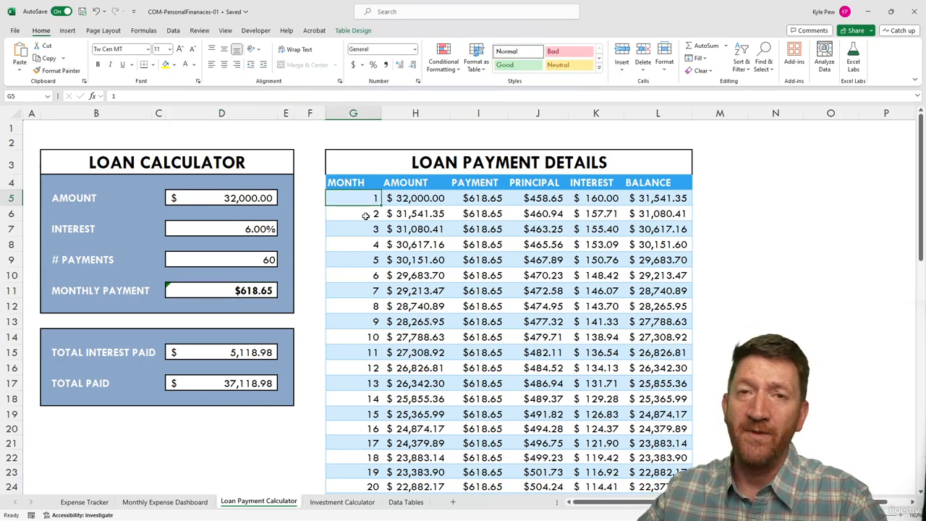
click(406, 198)
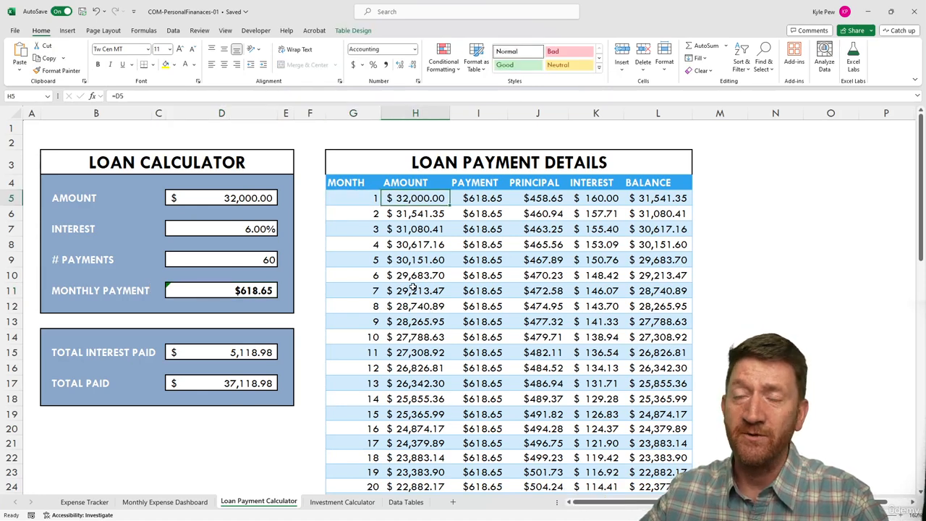
click(478, 199)
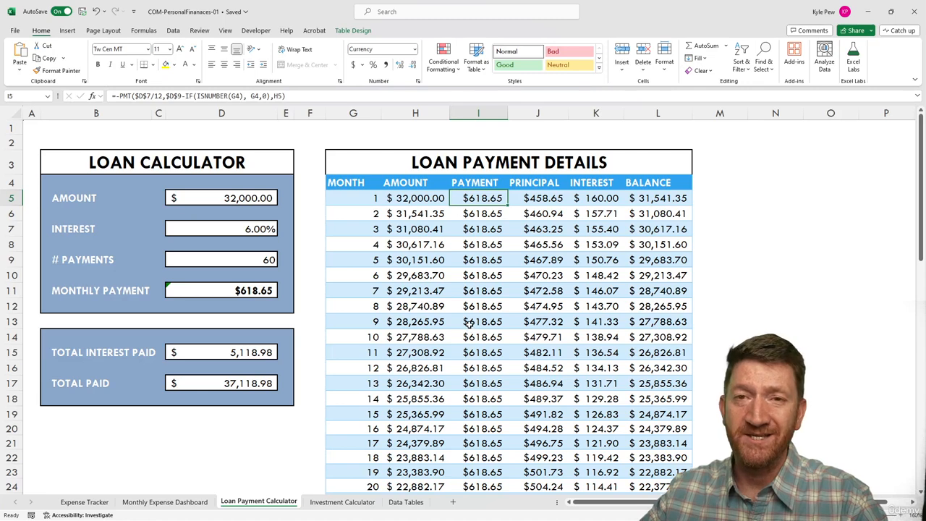
click(538, 202)
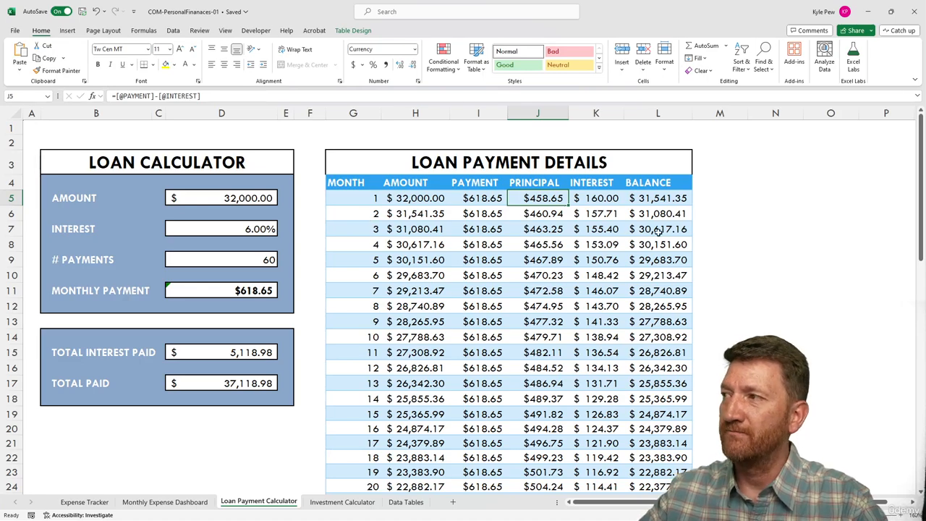
scroll(501, 334, down, 2)
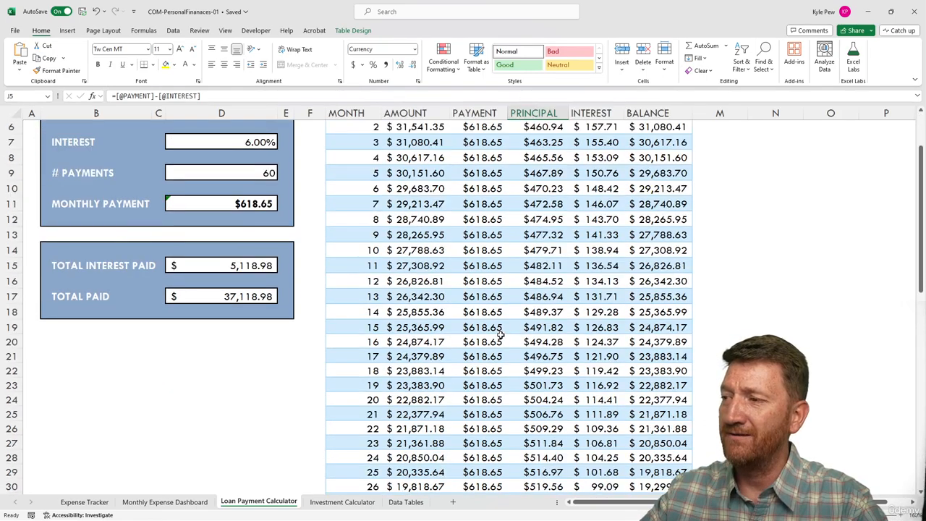
scroll(501, 334, down, 14)
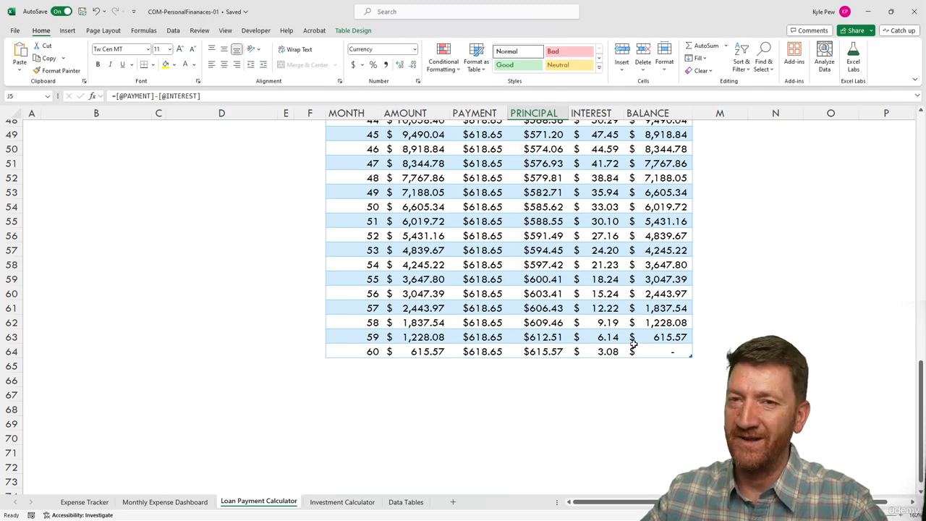
scroll(626, 346, up, 15)
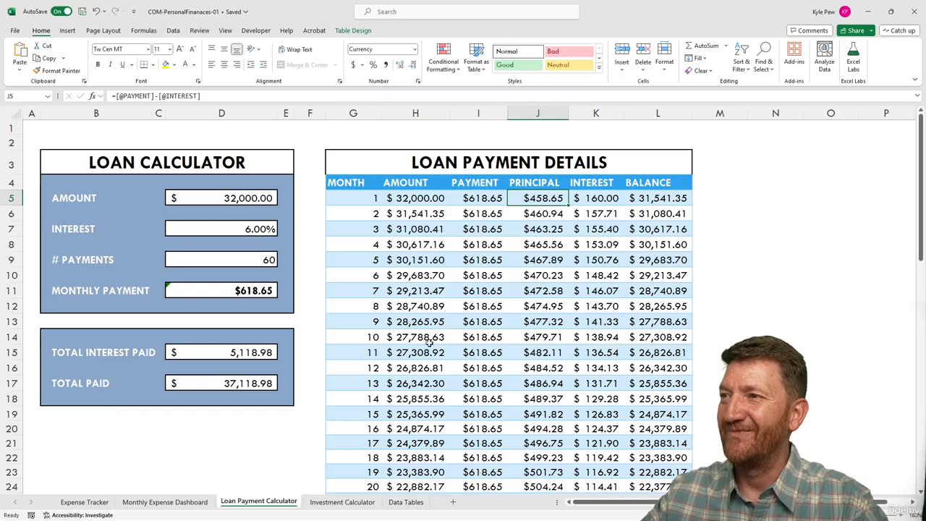
click(231, 291)
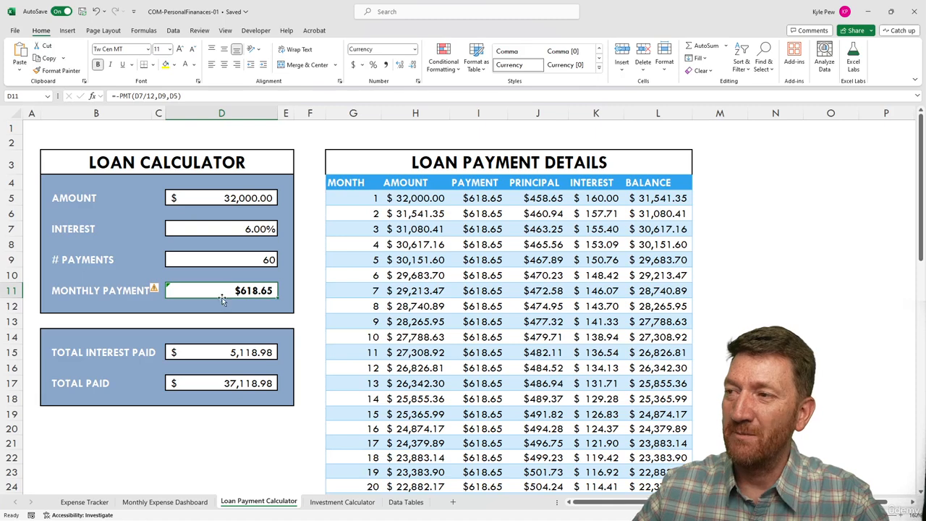
click(119, 96)
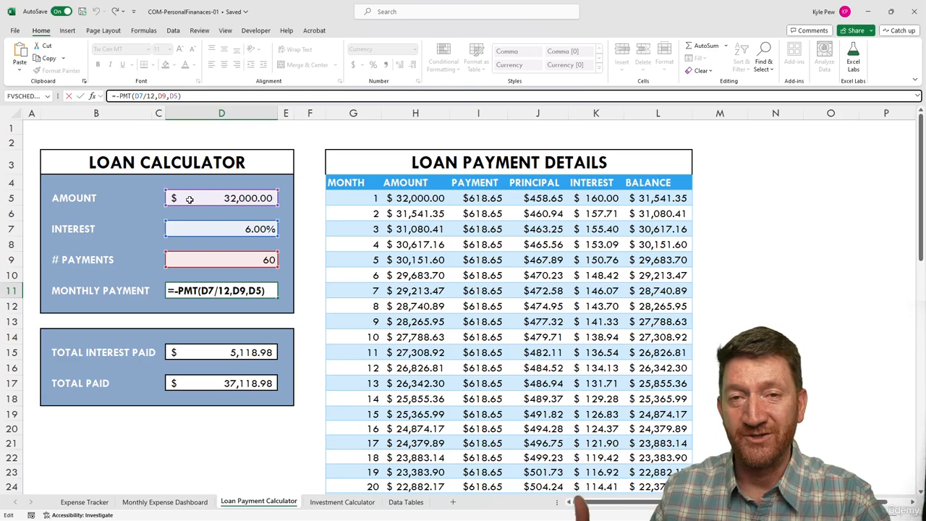
key(Return)
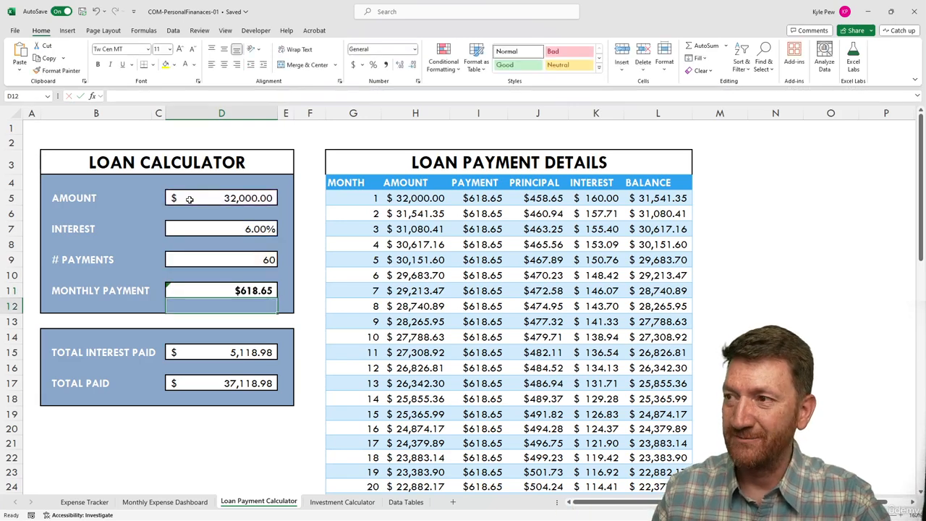